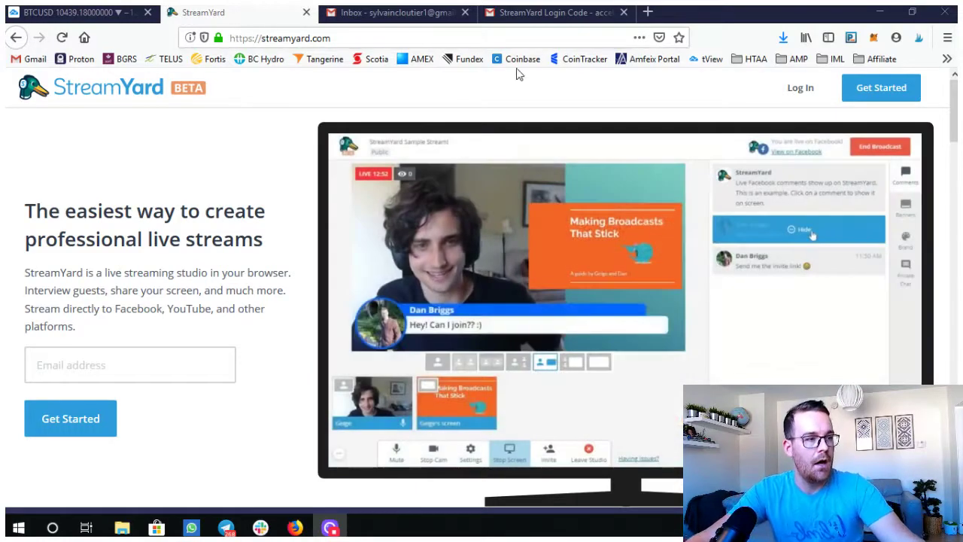
Close the old login-code email tab and the bitcoin price tab, keeping the StreamYard homepage.
{"action": "left_click", "coordinate": [546, 13]}
{"action": "left_click", "coordinate": [624, 13]}
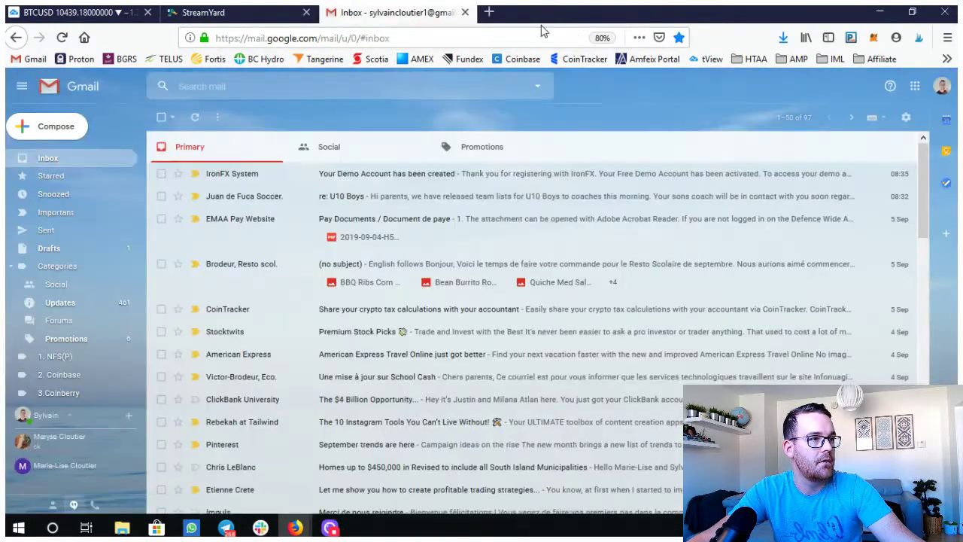
{"action": "left_click", "coordinate": [225, 13]}
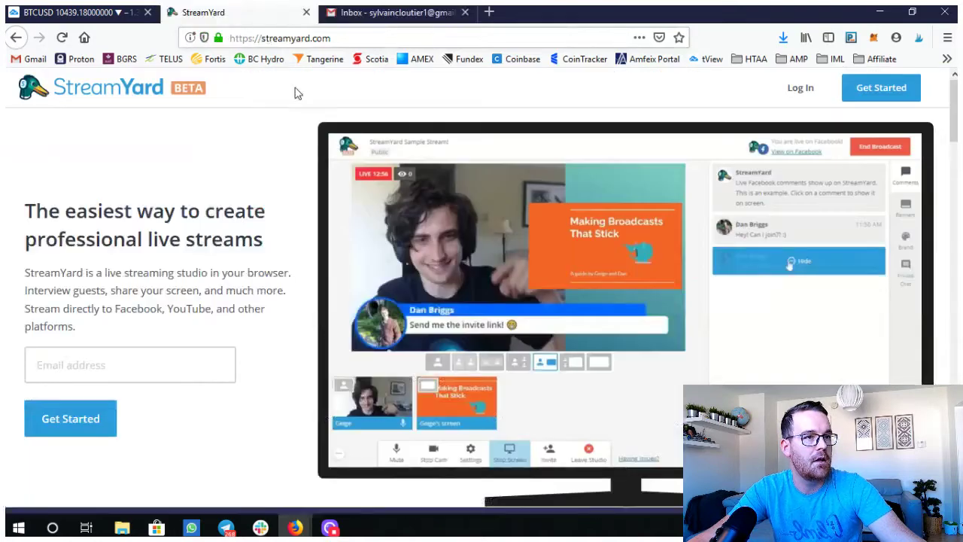
{"action": "left_click", "coordinate": [149, 13]}
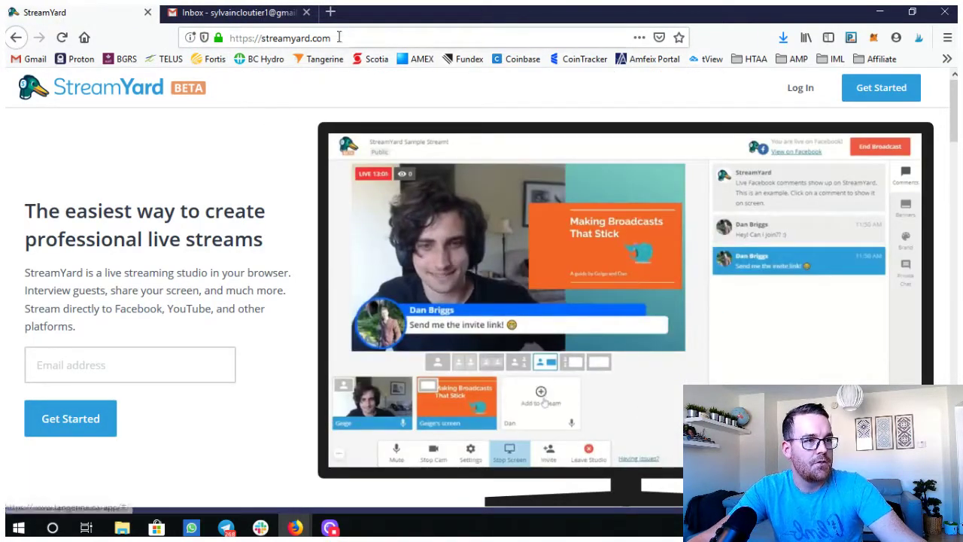
Go to StreamYard's 'Log in to your account' page.
{"action": "left_click", "coordinate": [339, 37]}
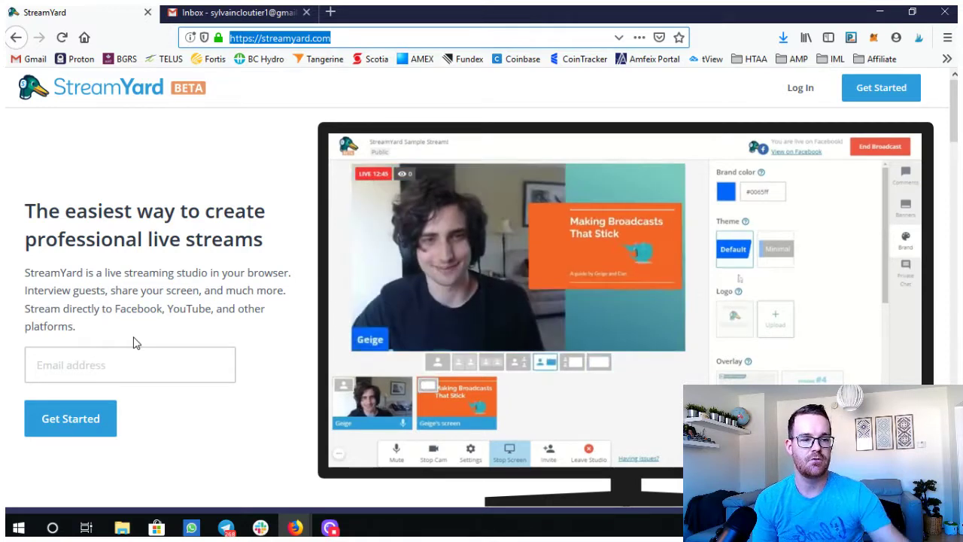
{"action": "left_click", "coordinate": [105, 368]}
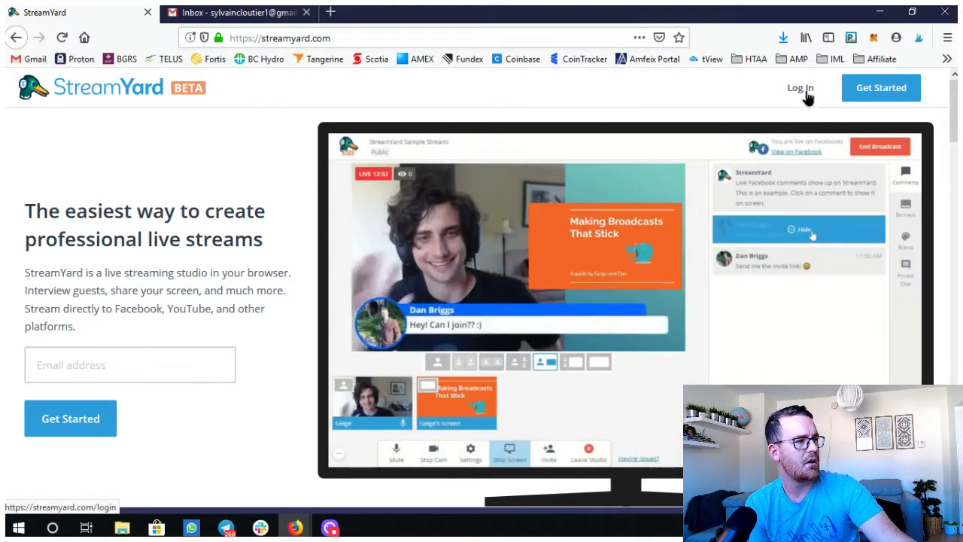
{"action": "left_click", "coordinate": [801, 88]}
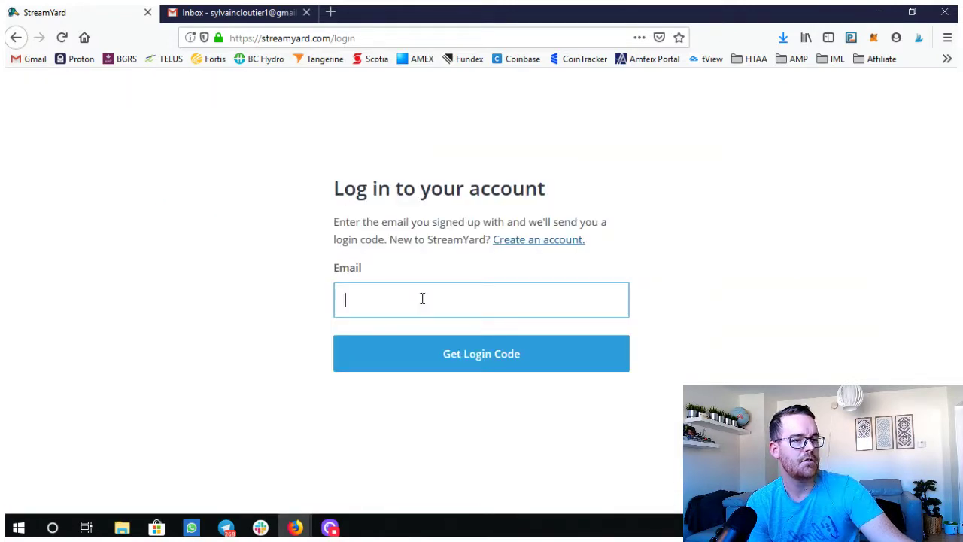
Fill in the account e-mail from autofill, request a login code, and switch to the Gmail tab.
{"action": "type", "text": "ac"}
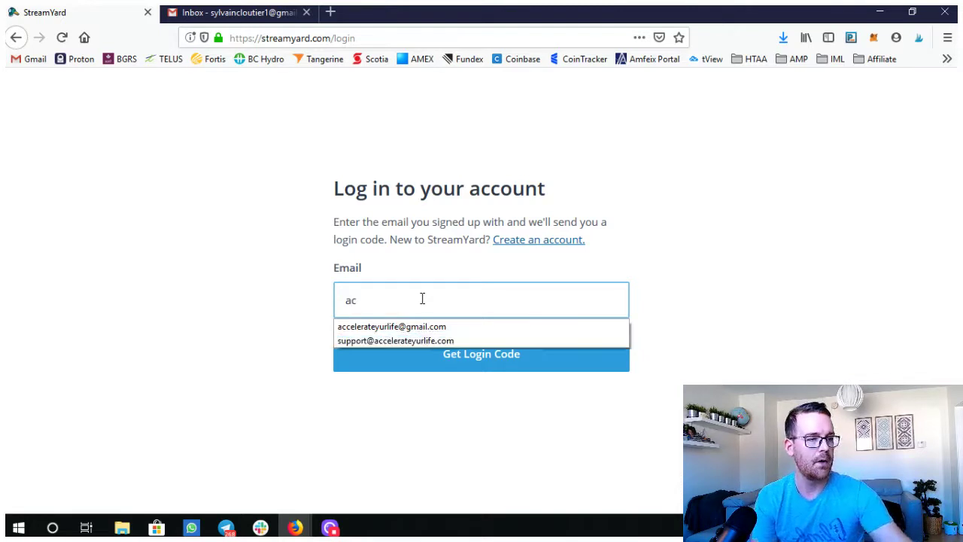
{"action": "left_click", "coordinate": [397, 332]}
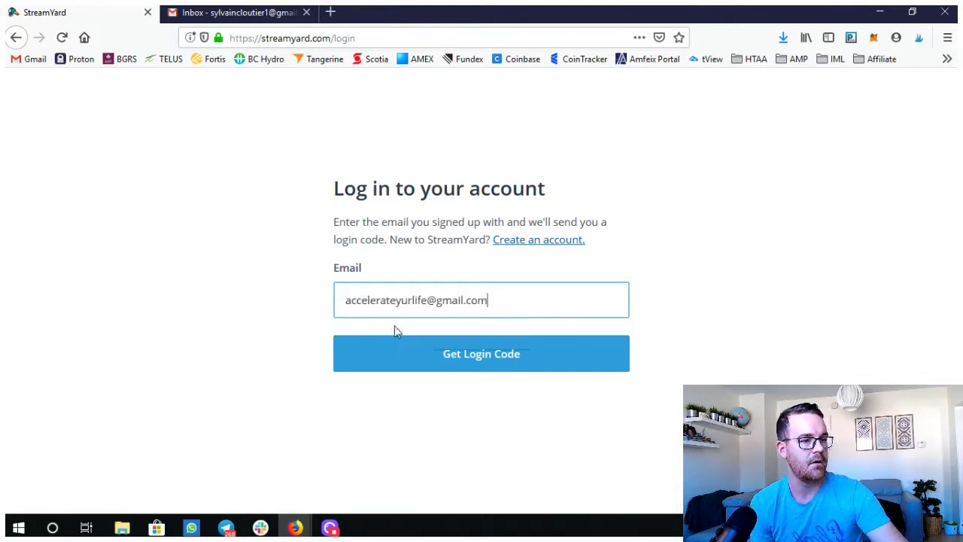
{"action": "left_click", "coordinate": [516, 354]}
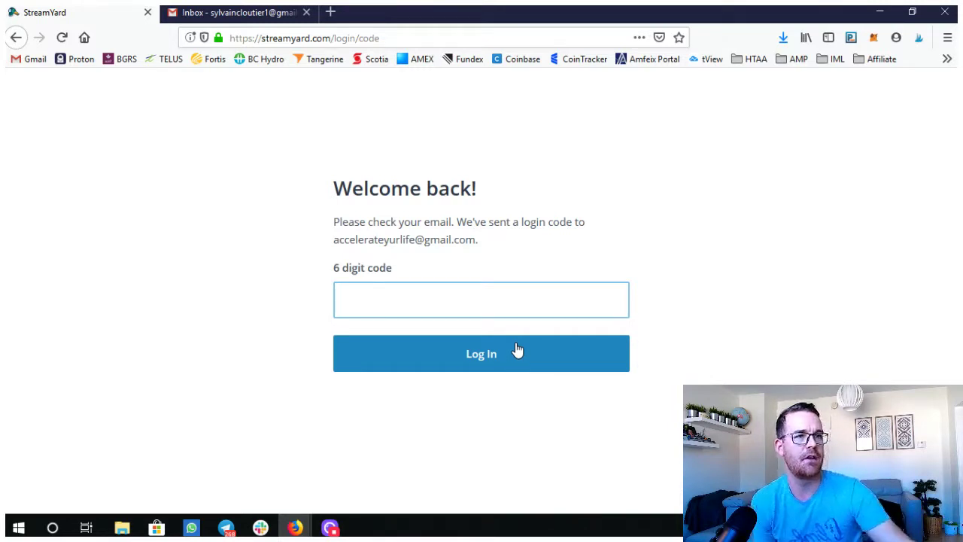
{"action": "left_click", "coordinate": [259, 12]}
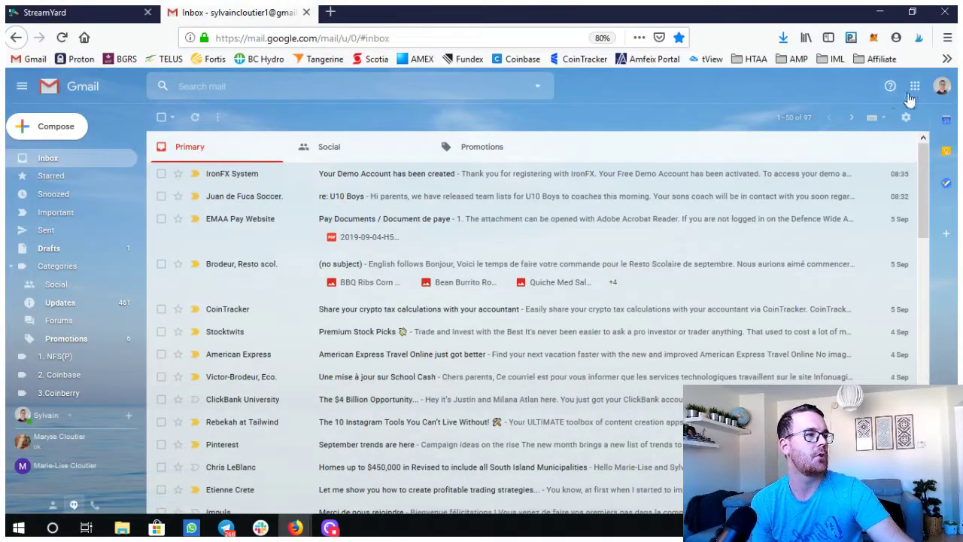
Switch Gmail to the other signed-in account and close the original inbox tab.
{"action": "left_click", "coordinate": [942, 86]}
{"action": "left_click", "coordinate": [868, 195]}
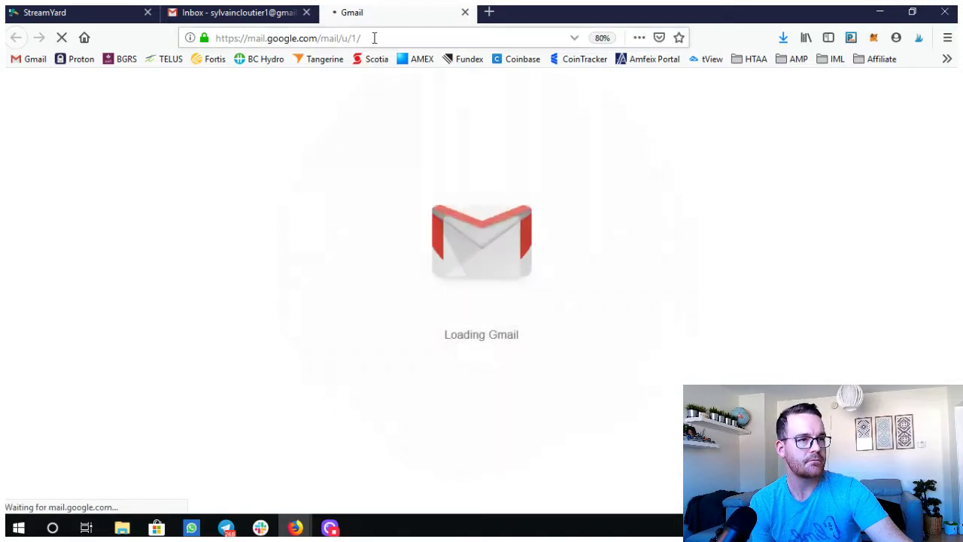
{"action": "left_click", "coordinate": [306, 12]}
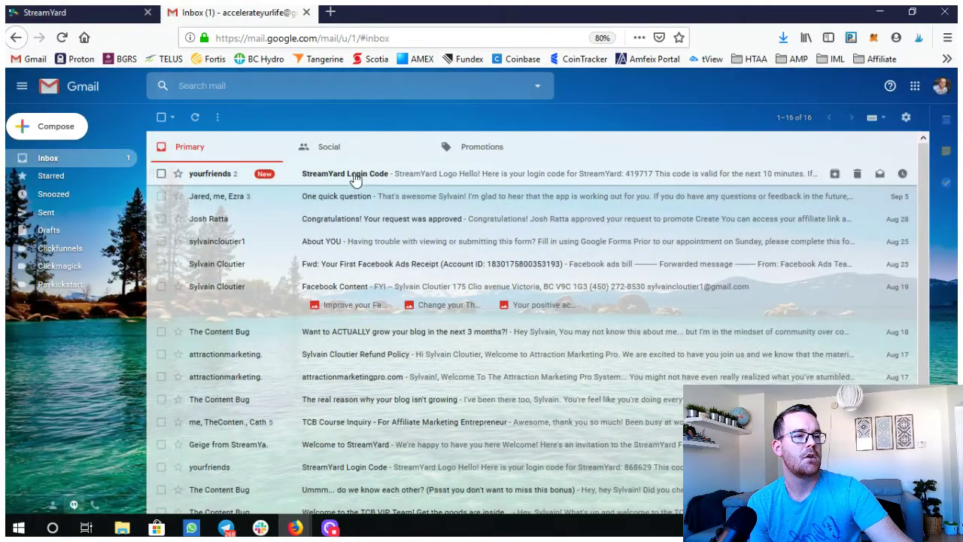
Open the newest StreamYard Login Code email and select the 6-digit code.
{"action": "left_click", "coordinate": [355, 177]}
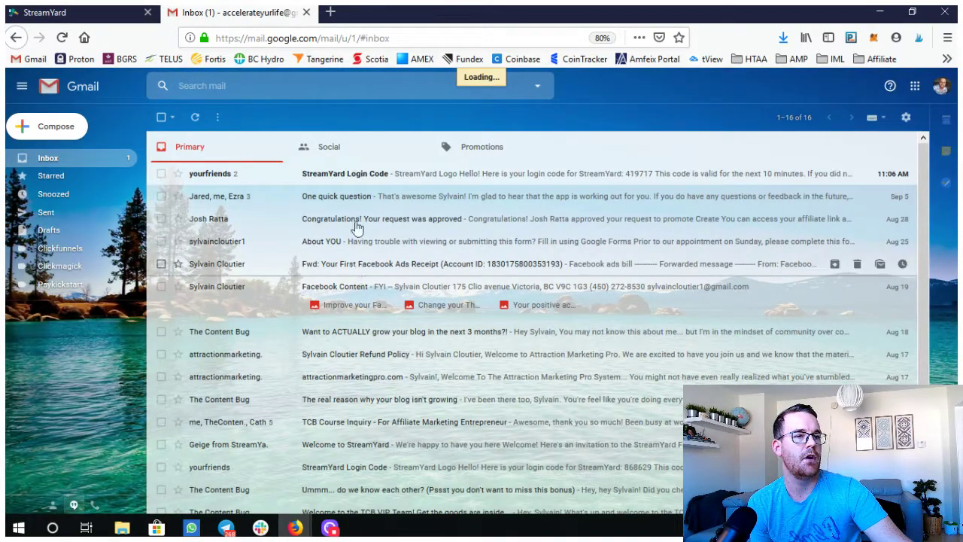
{"action": "left_click", "coordinate": [345, 183]}
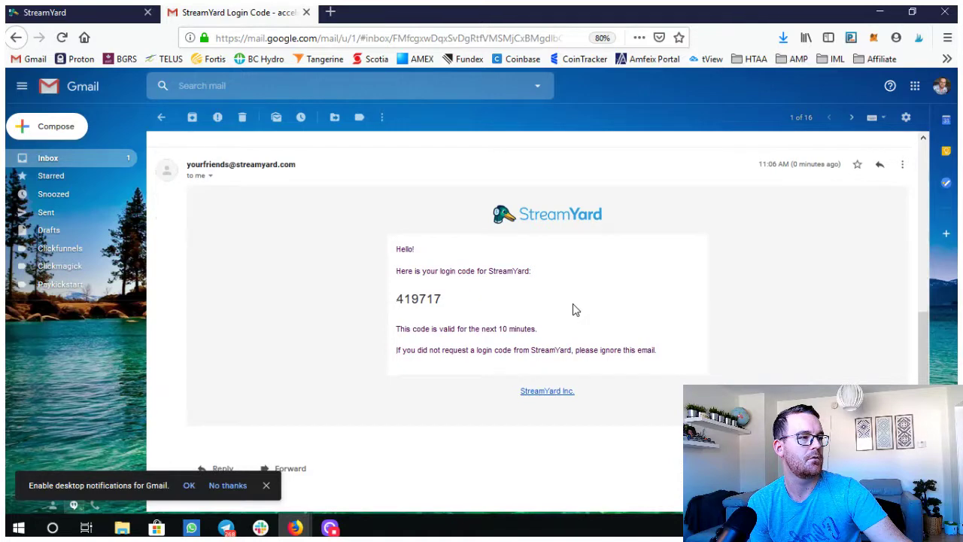
{"action": "left_click_drag", "start_coordinate": [442, 301], "coordinate": [396, 301]}
{"action": "key", "text": "ctrl+c"}
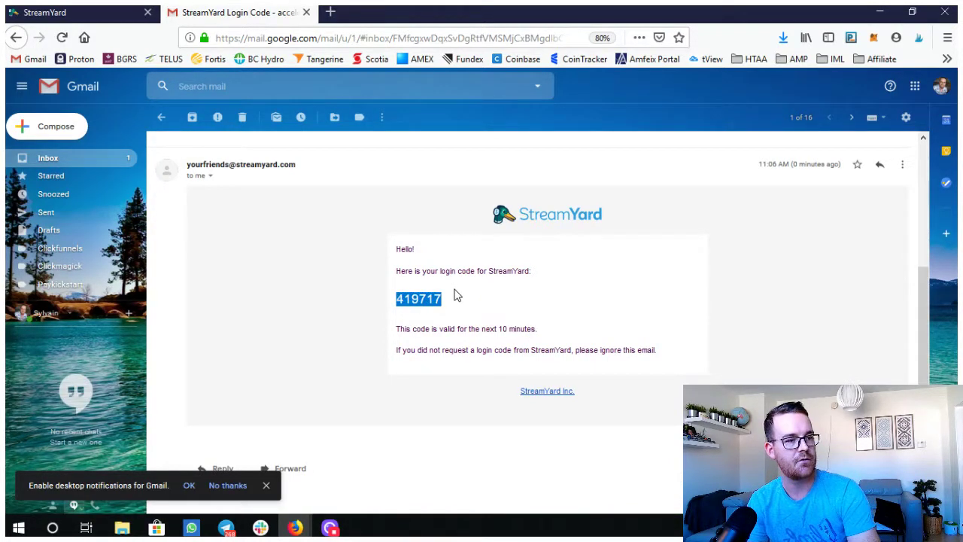
Paste the login code to log in, then start adding a Facebook Page as a destination.
{"action": "key", "text": "ctrl+shift+Tab"}
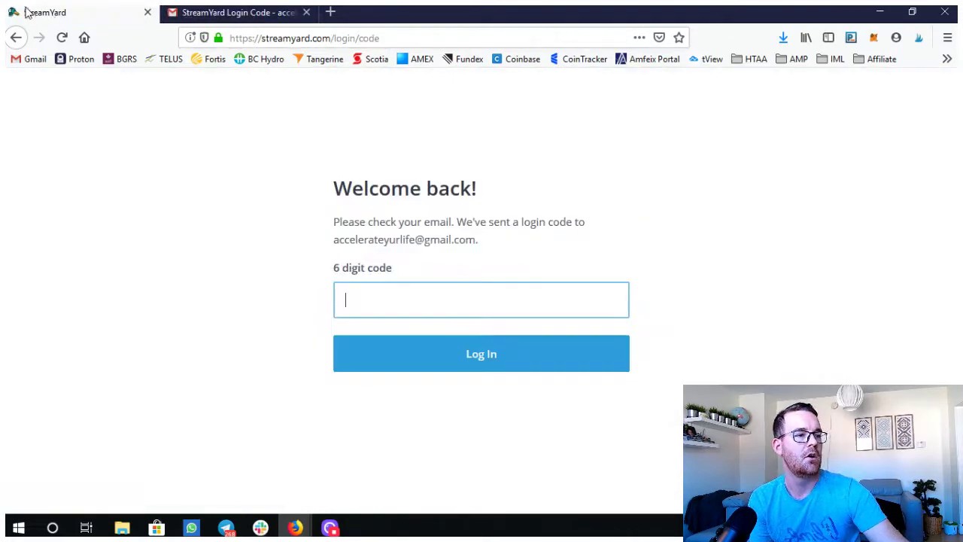
{"action": "key", "text": "ctrl+v"}
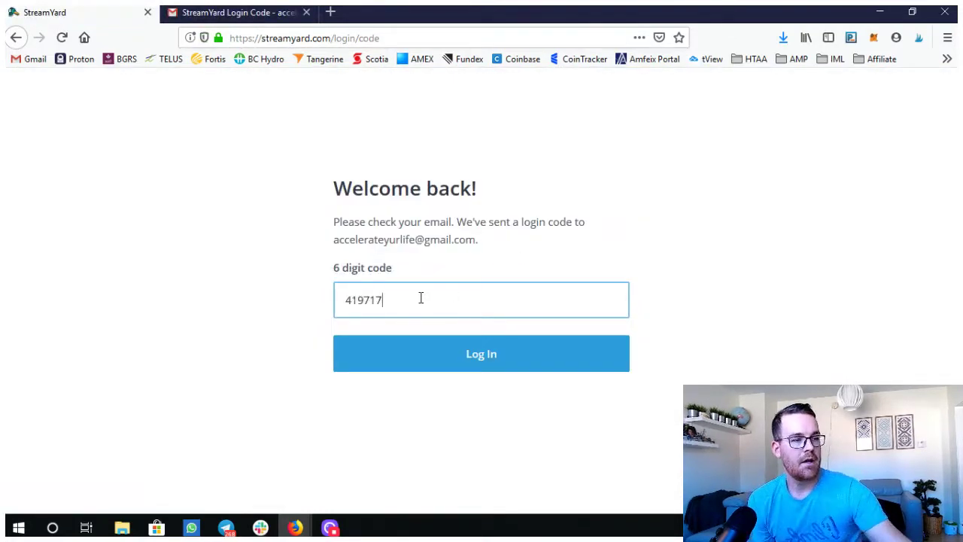
{"action": "left_click", "coordinate": [479, 356]}
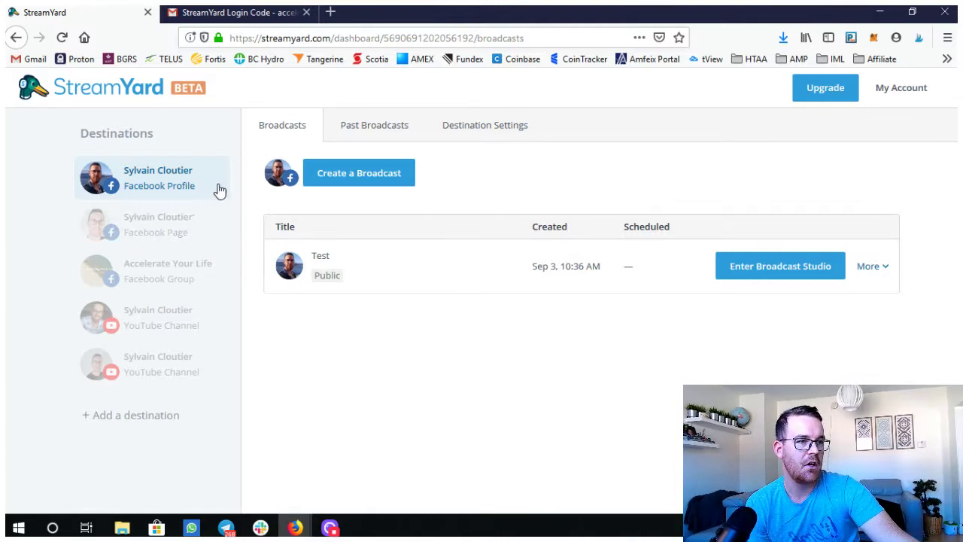
{"action": "left_click", "coordinate": [160, 422]}
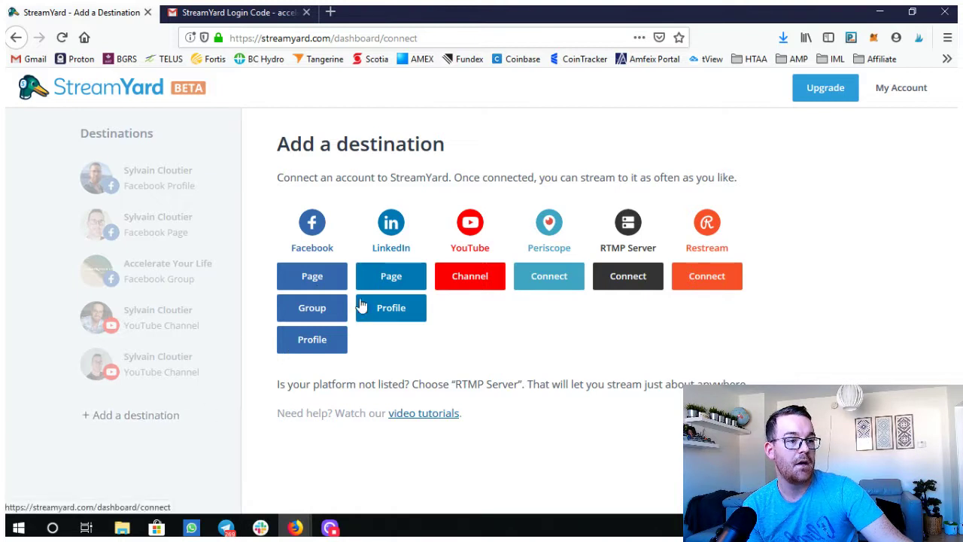
{"action": "left_click", "coordinate": [331, 278]}
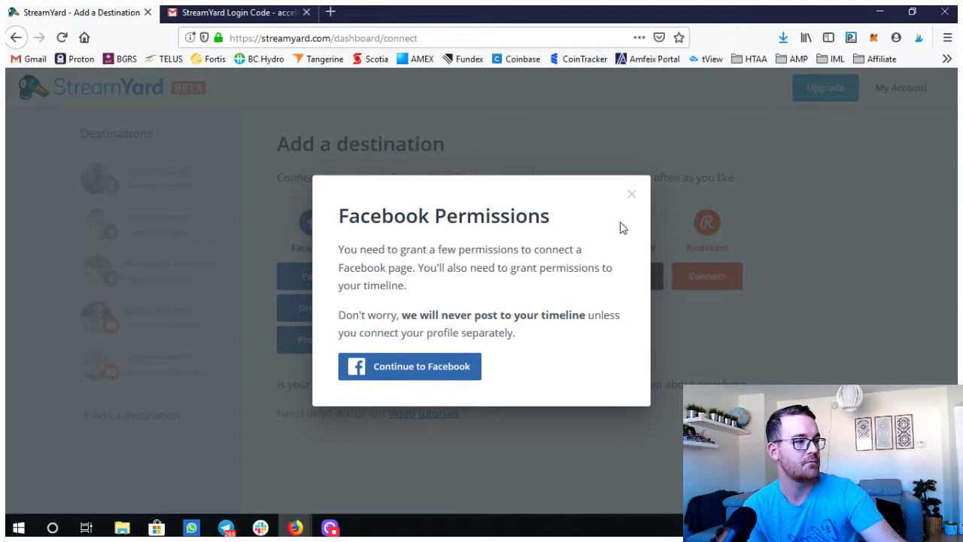
Dismiss the Facebook permissions prompt and open the Billing page from the account menu.
{"action": "left_click", "coordinate": [632, 194]}
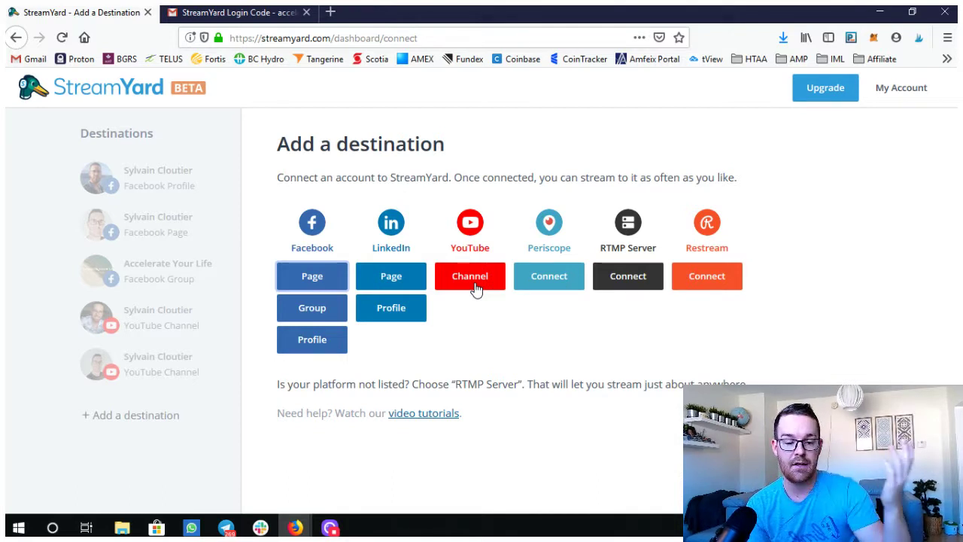
{"action": "left_click", "coordinate": [904, 88]}
{"action": "left_click", "coordinate": [863, 175]}
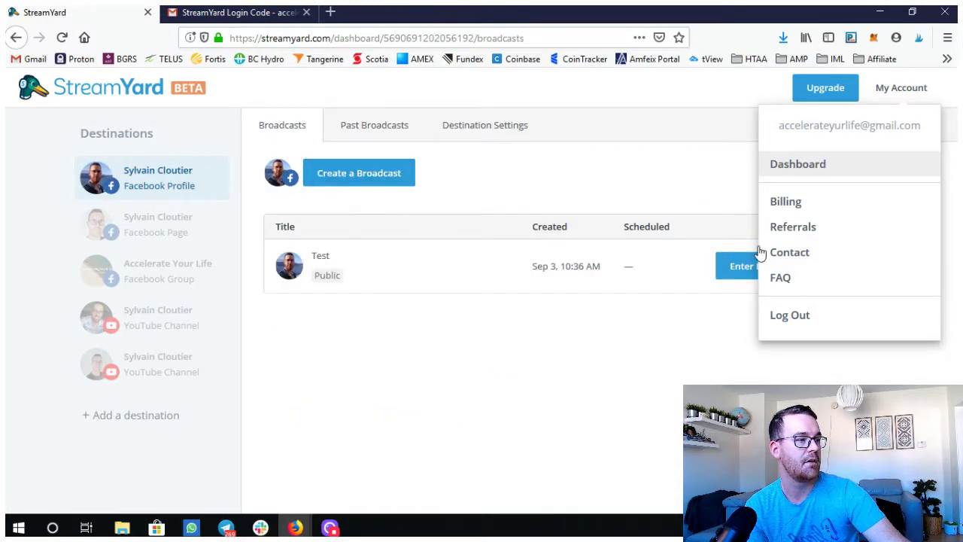
{"action": "left_click", "coordinate": [810, 209]}
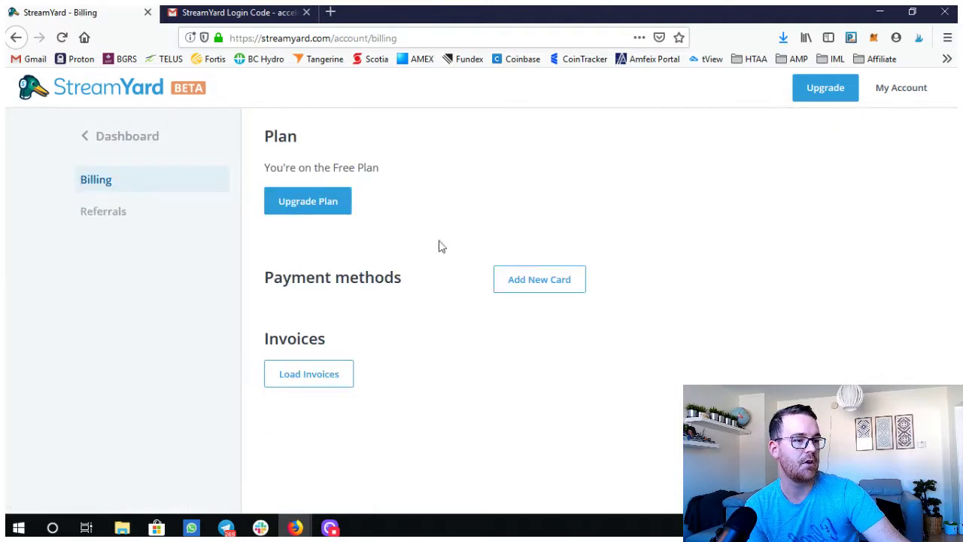
Review the upgrade plans, highlighting the Basic plan's no-branding and Custom logo features.
{"action": "left_click", "coordinate": [322, 211]}
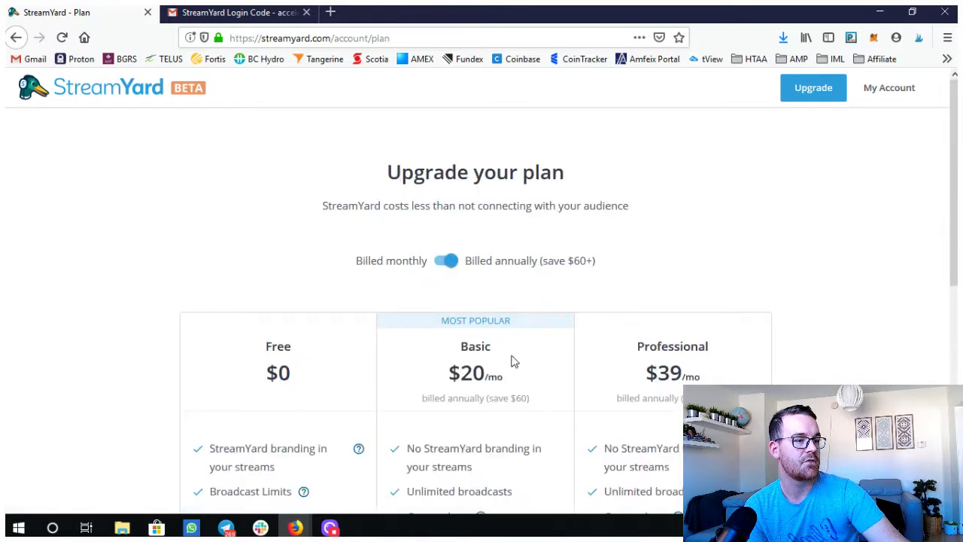
{"action": "scroll", "coordinate": [632, 269], "scroll_direction": "down", "scroll_amount": 3}
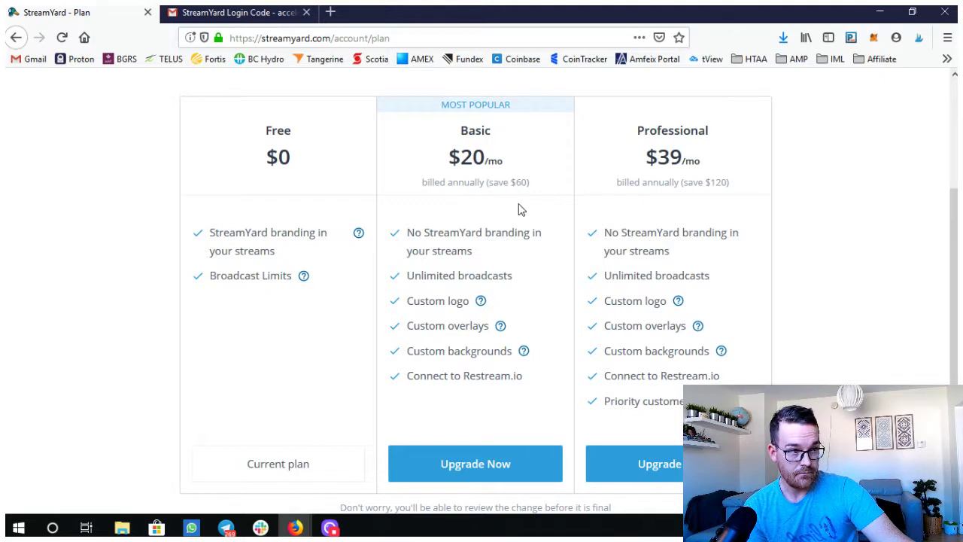
{"action": "scroll", "coordinate": [525, 198], "scroll_direction": "up", "scroll_amount": 2}
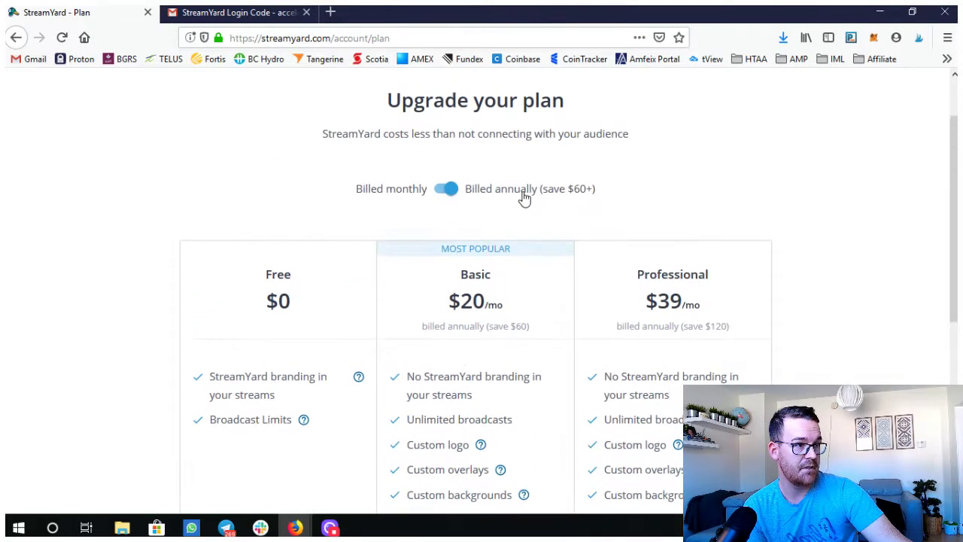
{"action": "scroll", "coordinate": [525, 197], "scroll_direction": "down", "scroll_amount": 3}
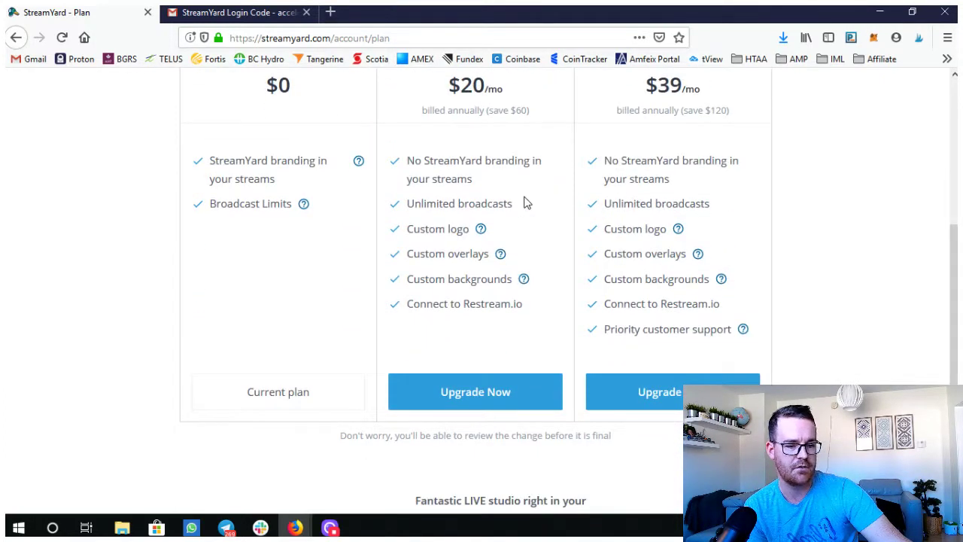
{"action": "left_click_drag", "start_coordinate": [953, 266], "coordinate": [954, 218]}
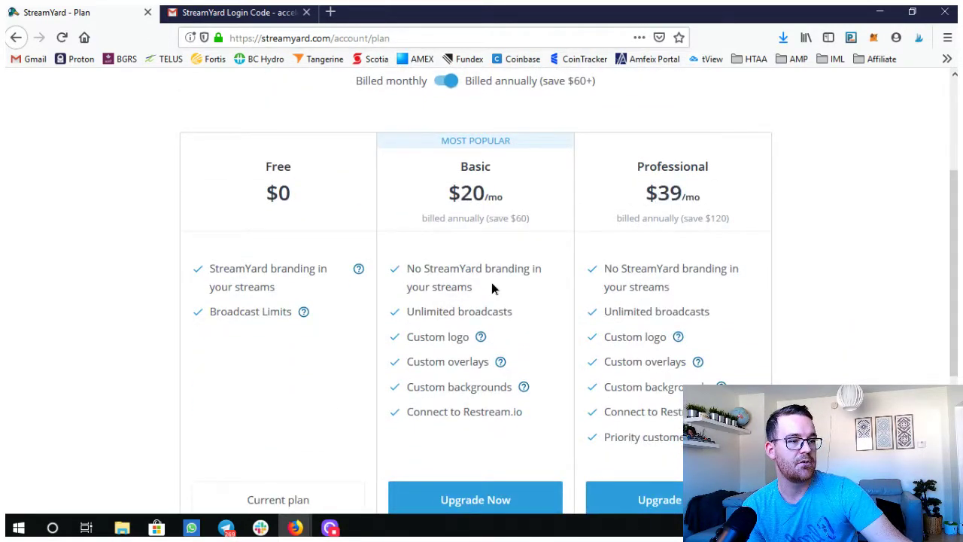
{"action": "left_click_drag", "start_coordinate": [492, 287], "coordinate": [414, 269]}
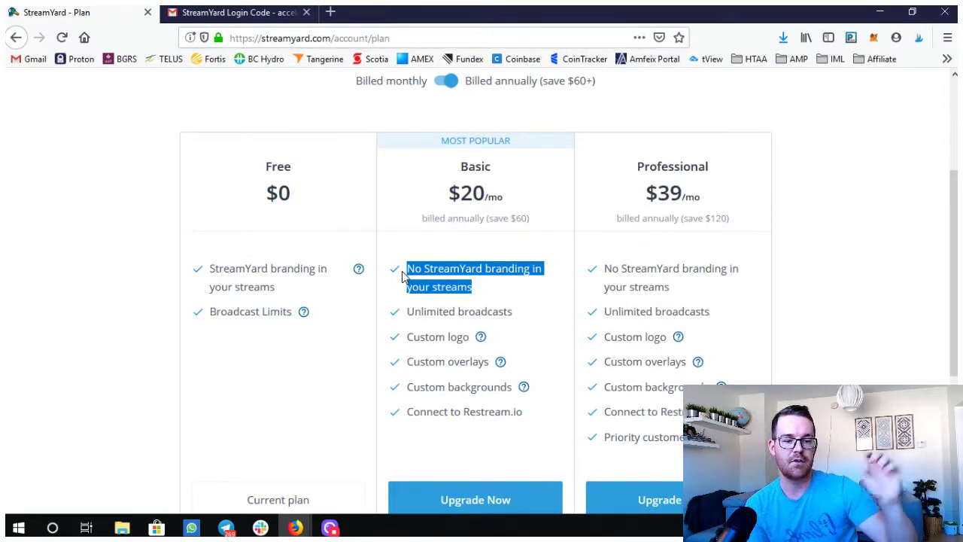
{"action": "left_click_drag", "start_coordinate": [405, 337], "coordinate": [420, 328]}
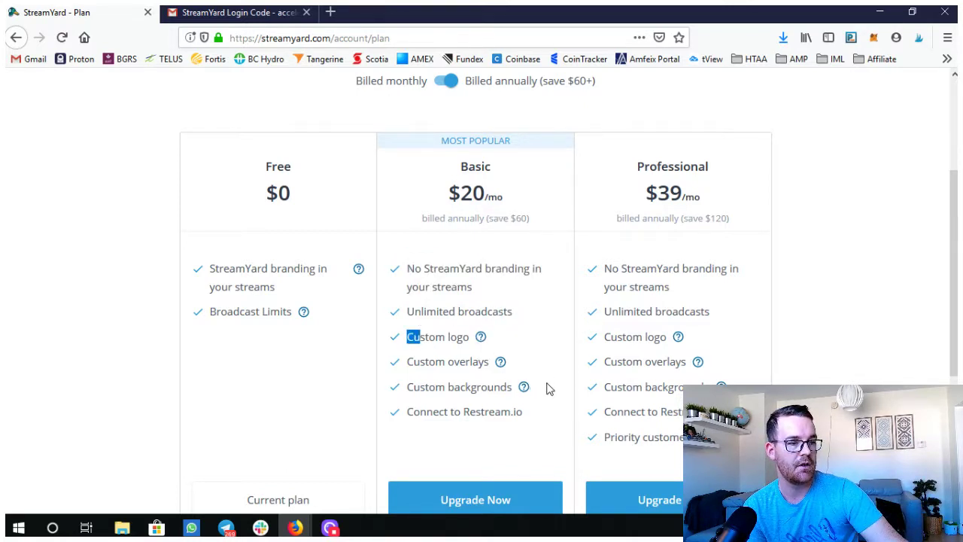
{"action": "scroll", "coordinate": [548, 389], "scroll_direction": "down", "scroll_amount": 1}
{"action": "scroll", "coordinate": [549, 387], "scroll_direction": "up", "scroll_amount": 4}
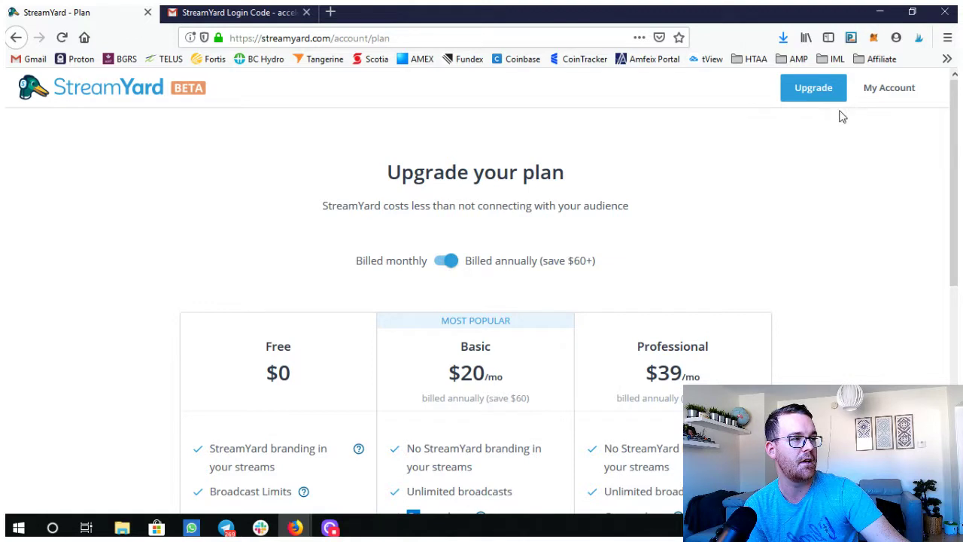
View the Referrals page from the account menu, then return to the broadcasts dashboard.
{"action": "left_click", "coordinate": [901, 96]}
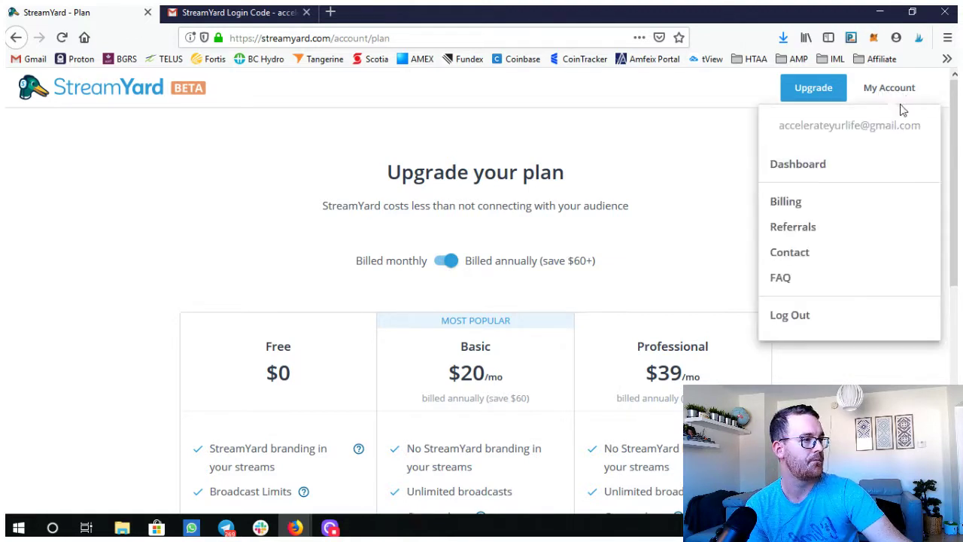
{"action": "left_click", "coordinate": [808, 237]}
{"action": "scroll", "coordinate": [480, 375], "scroll_direction": "down", "scroll_amount": 2}
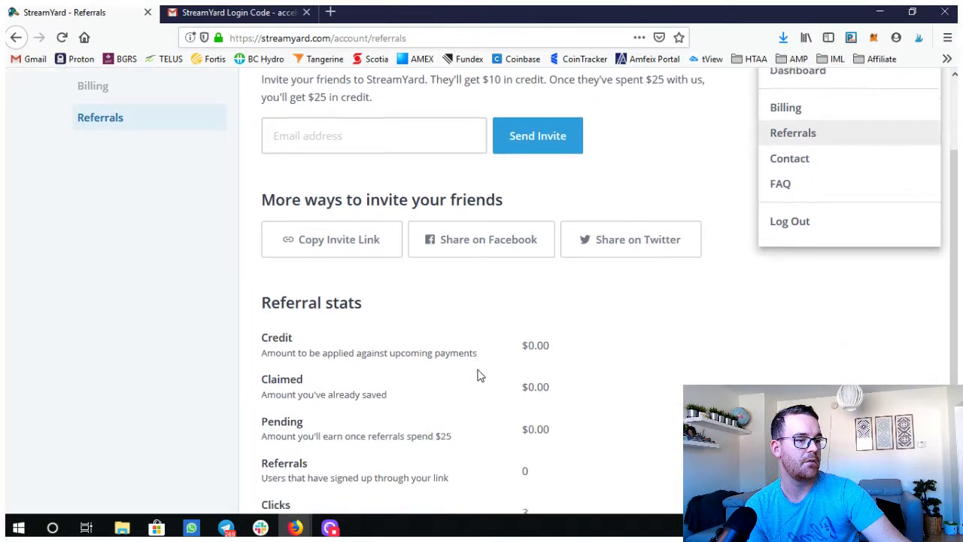
{"action": "scroll", "coordinate": [512, 331], "scroll_direction": "up", "scroll_amount": 3}
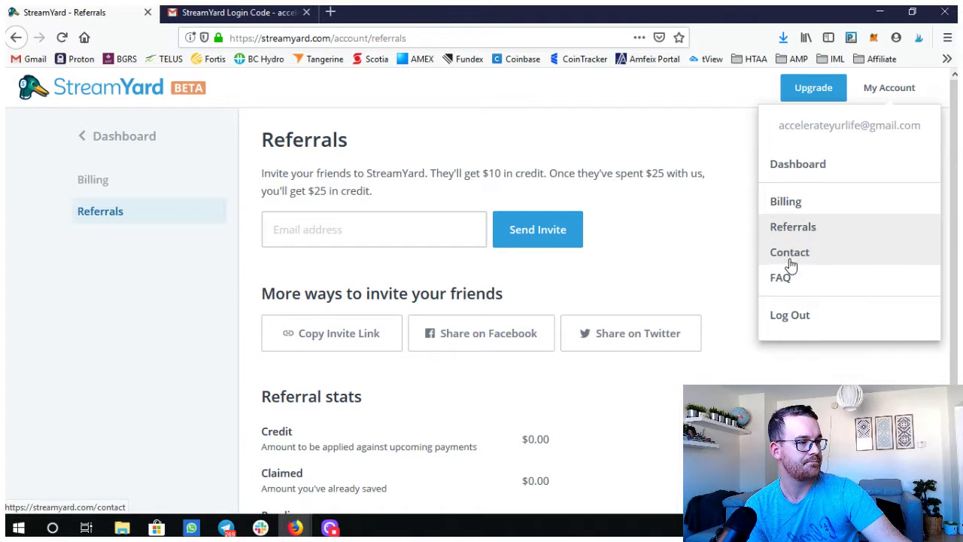
{"action": "left_click", "coordinate": [886, 90]}
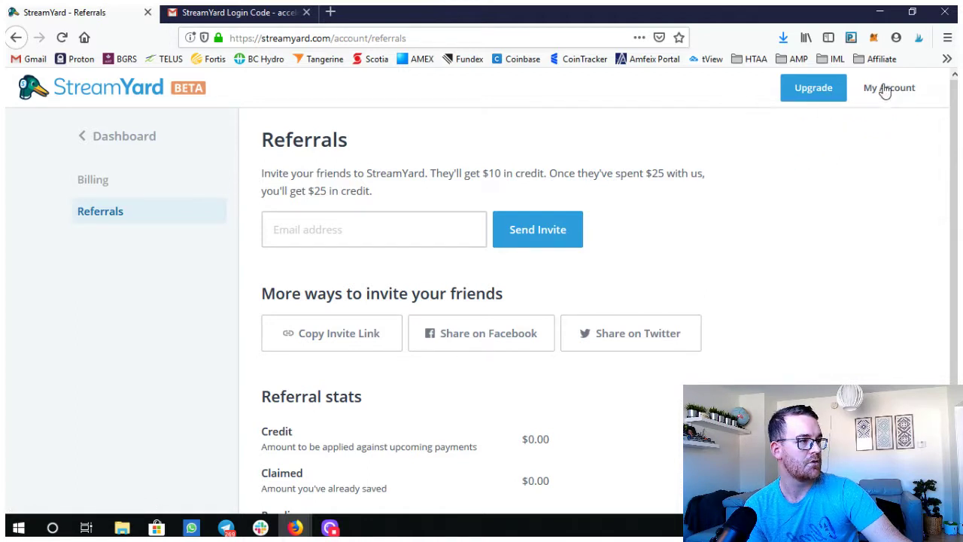
{"action": "left_click", "coordinate": [125, 145]}
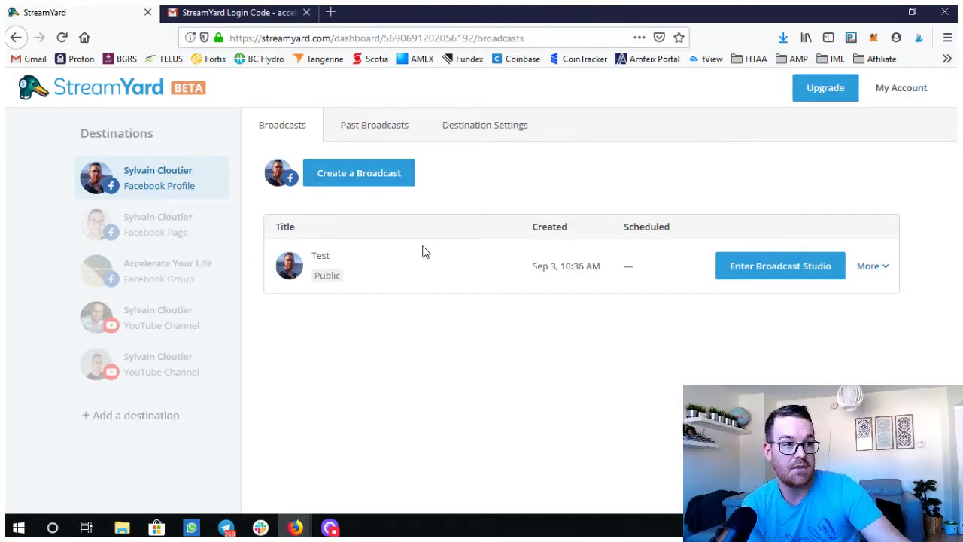
Create a public broadcast titled 'Training on Streamyard' and enter its studio.
{"action": "left_click", "coordinate": [374, 188]}
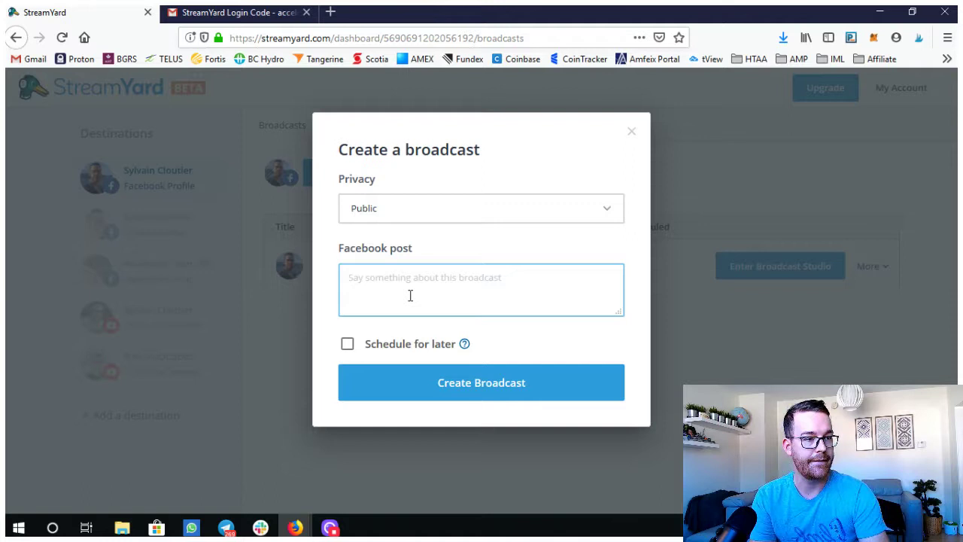
{"action": "type", "text": "Training on Streamyard"}
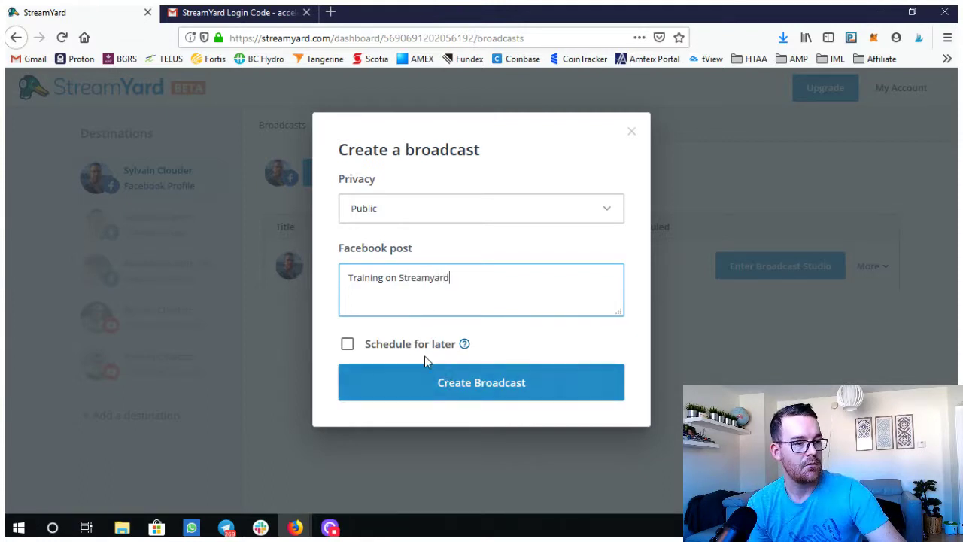
{"action": "left_click", "coordinate": [454, 396]}
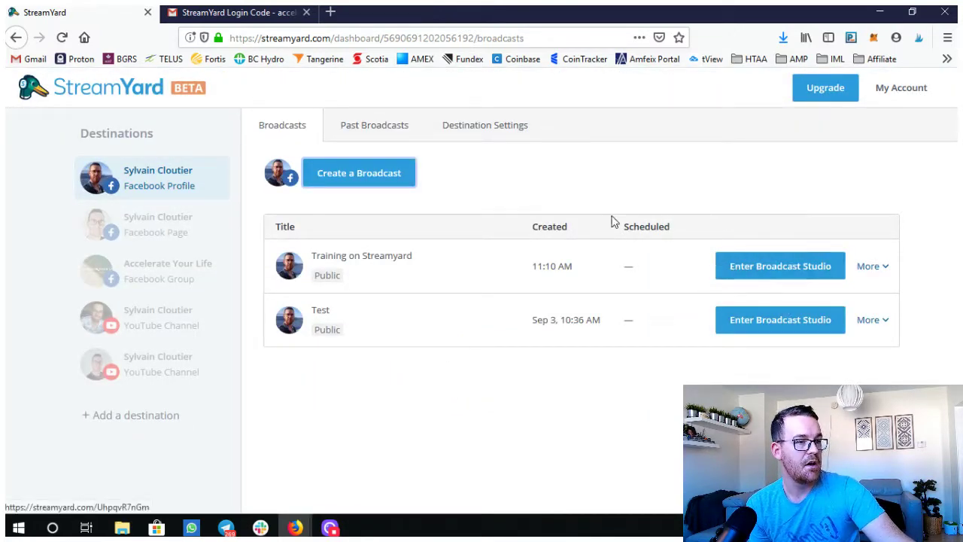
{"action": "left_click", "coordinate": [776, 272]}
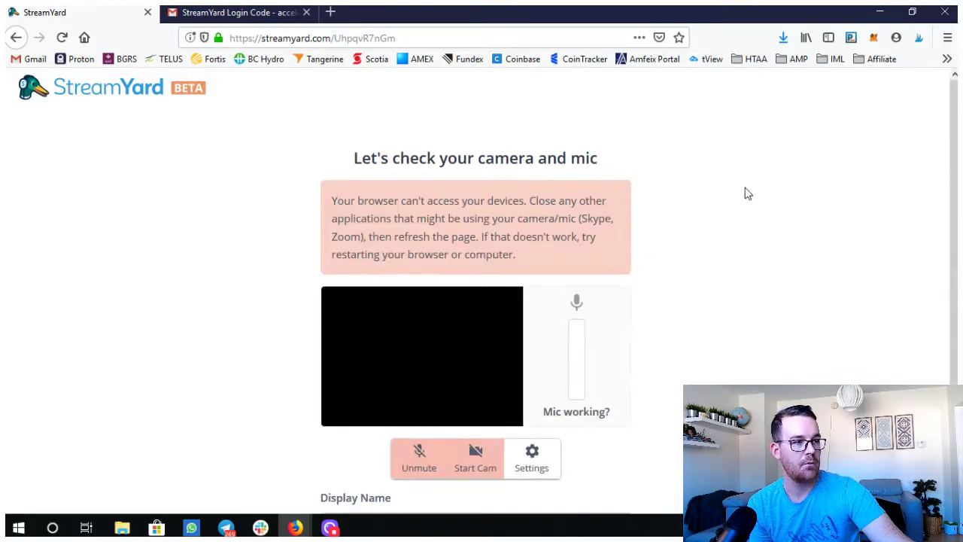
{"action": "scroll", "coordinate": [881, 286], "scroll_direction": "down", "scroll_amount": 2}
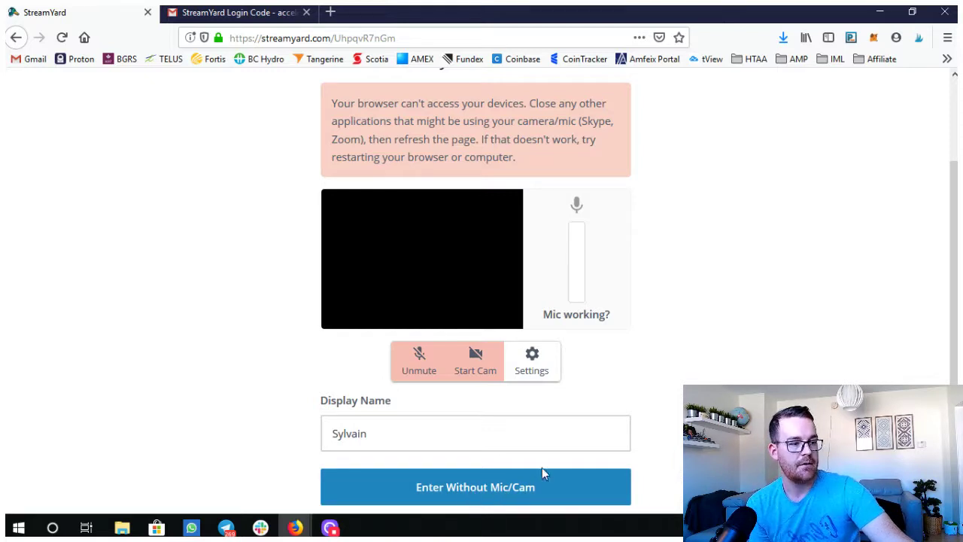
{"action": "left_click", "coordinate": [527, 489]}
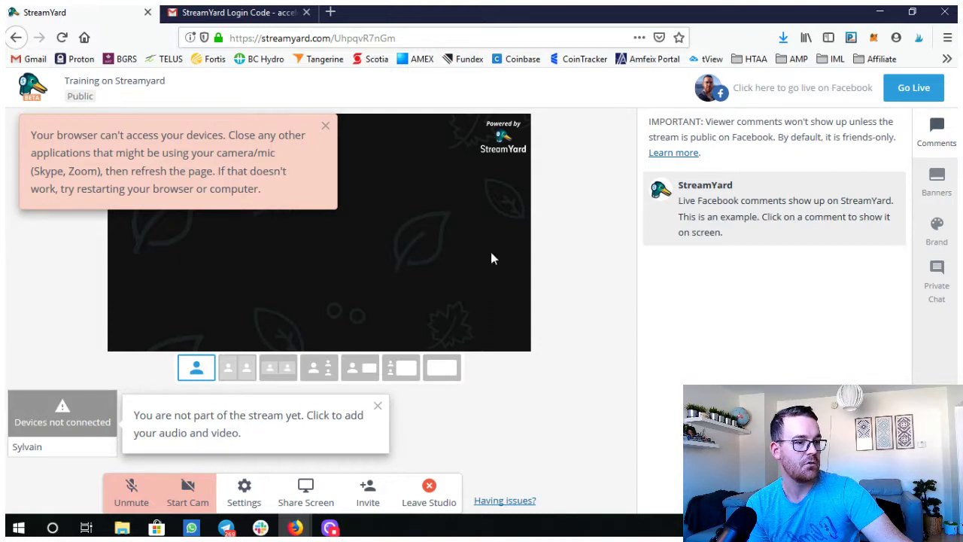
{"action": "left_click", "coordinate": [427, 503]}
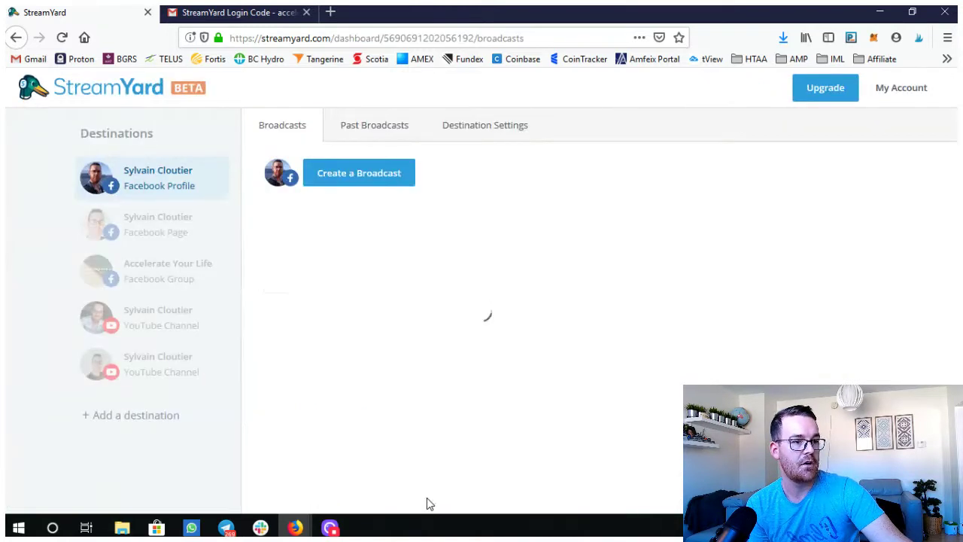